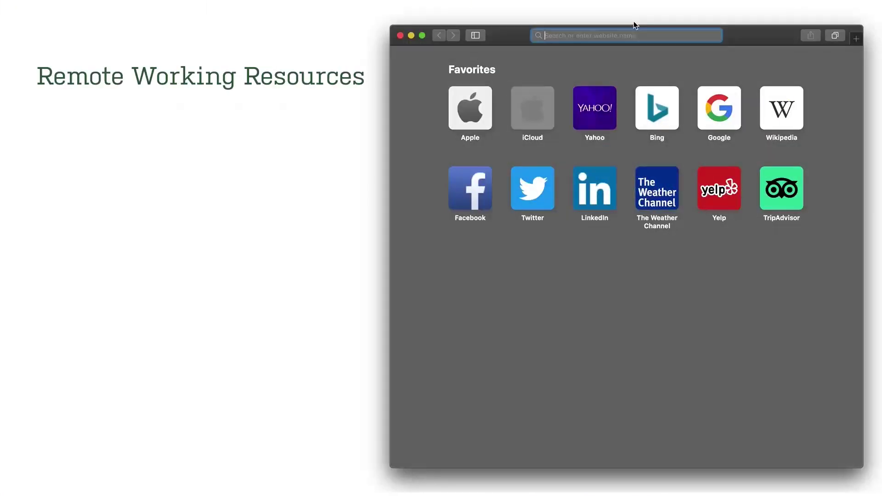
type("teams.microsoft")
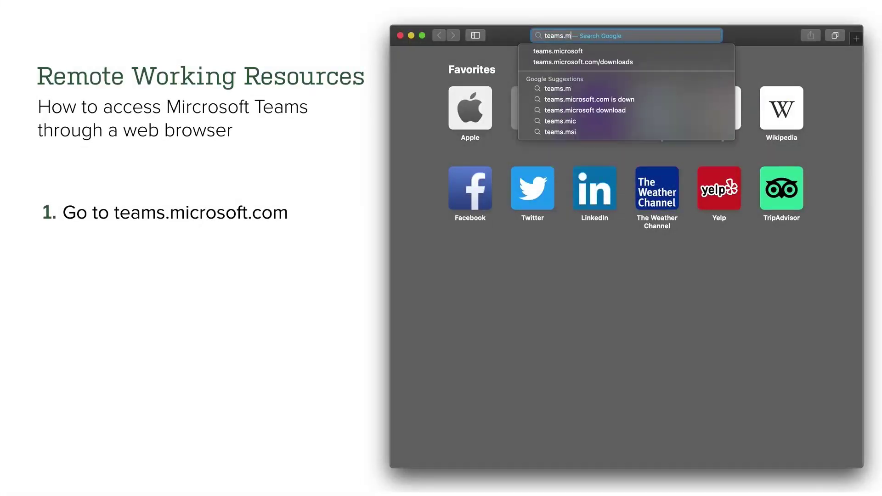
type(".com")
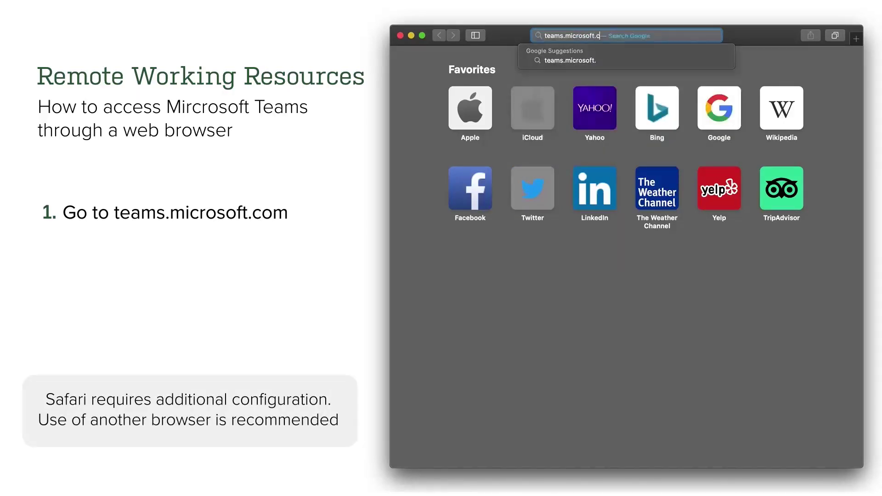
Load the Teams website and sign in with the UAB email, BlazerID and password
key("Return")
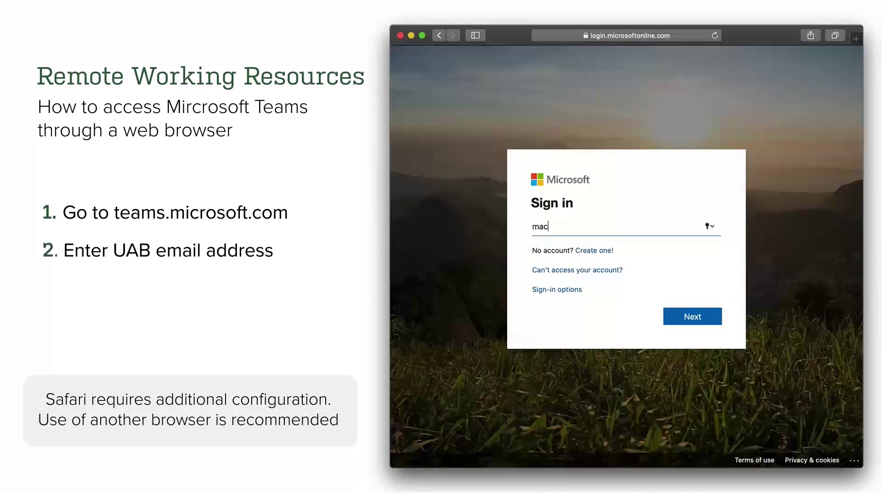
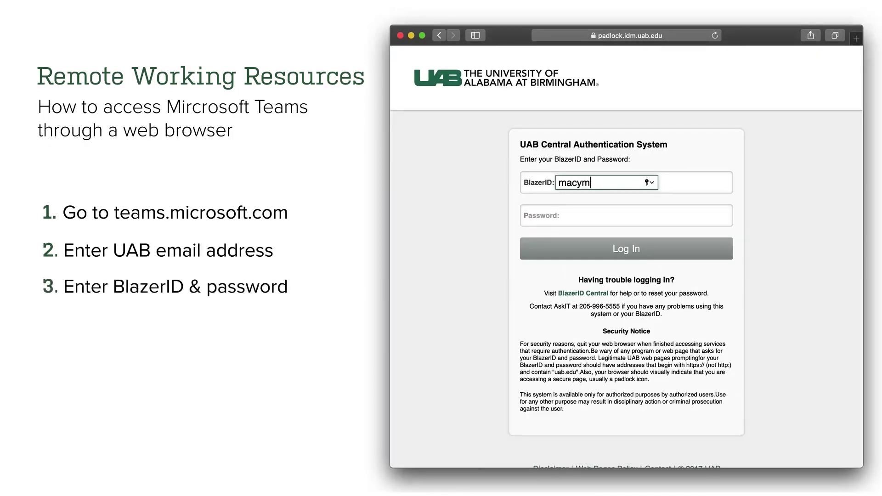
key("Tab")
type("•••")
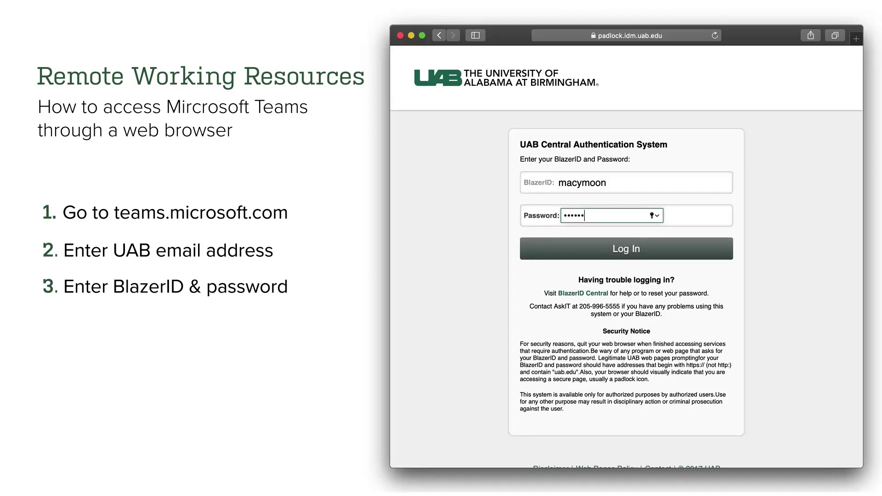
key("Return")
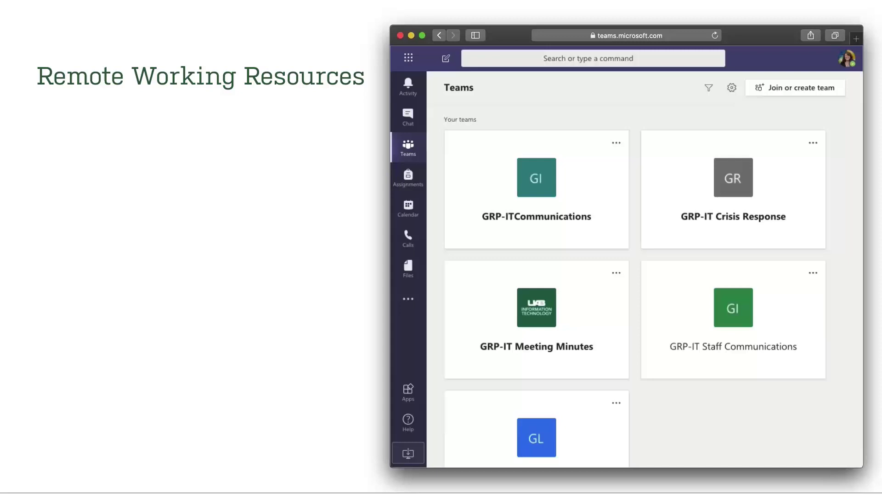
Download the Teams desktop app from the profile menu and install it from Teams_osx.pkg
left_click(849, 60)
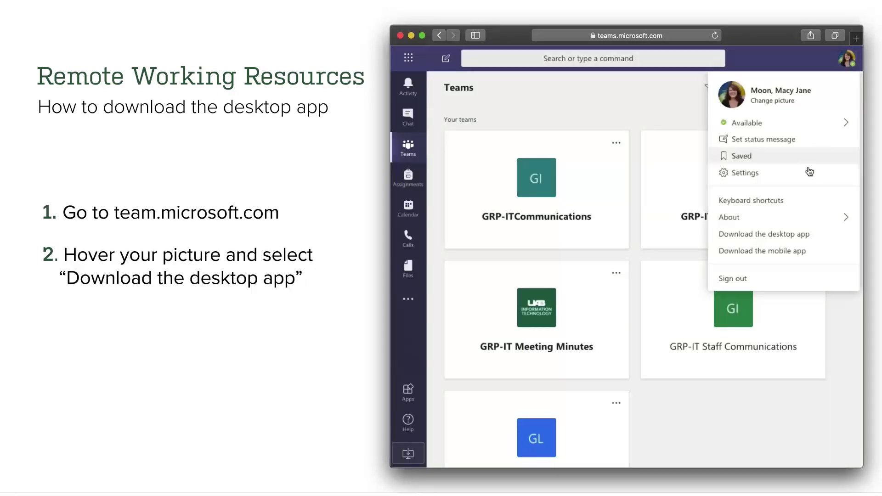
left_click(764, 233)
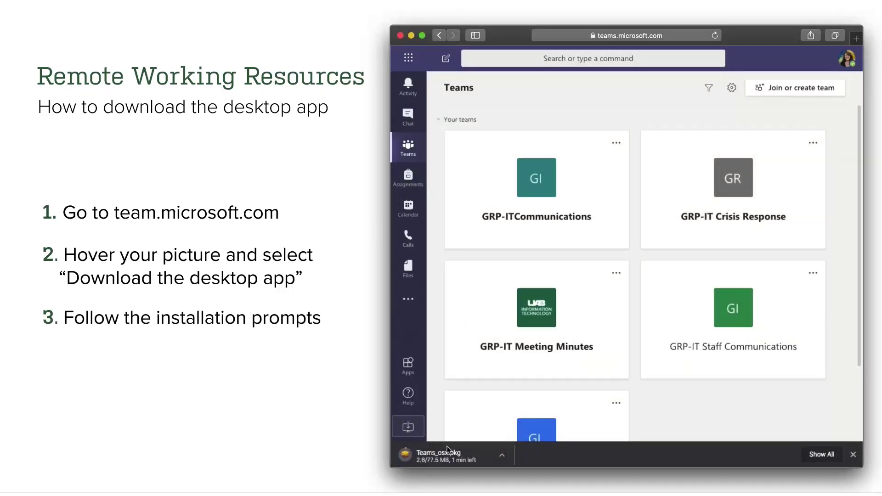
left_click(449, 457)
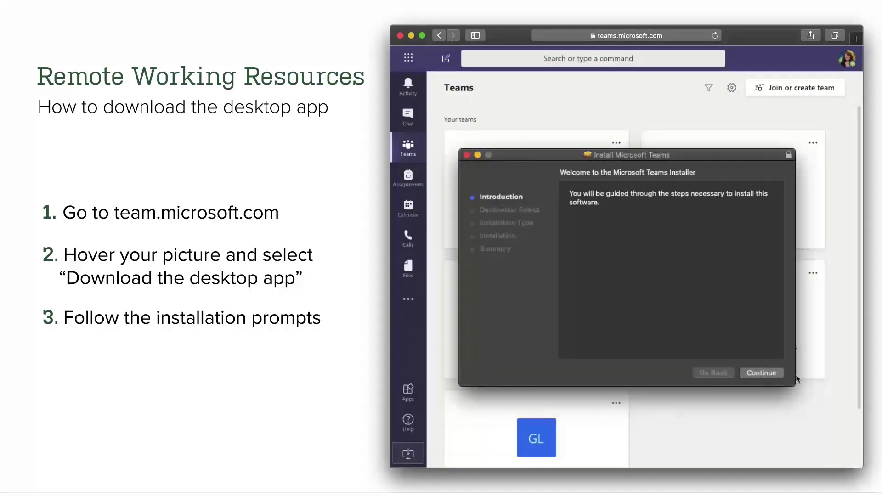
left_click(765, 373)
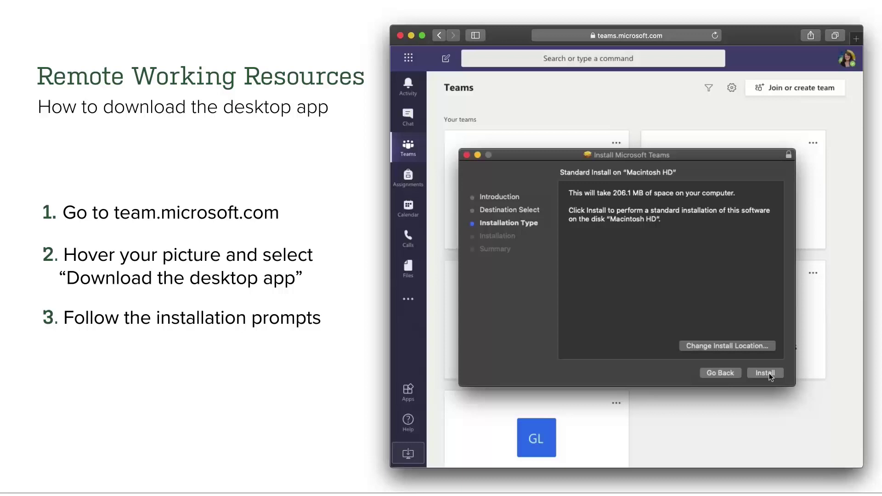
left_click(770, 374)
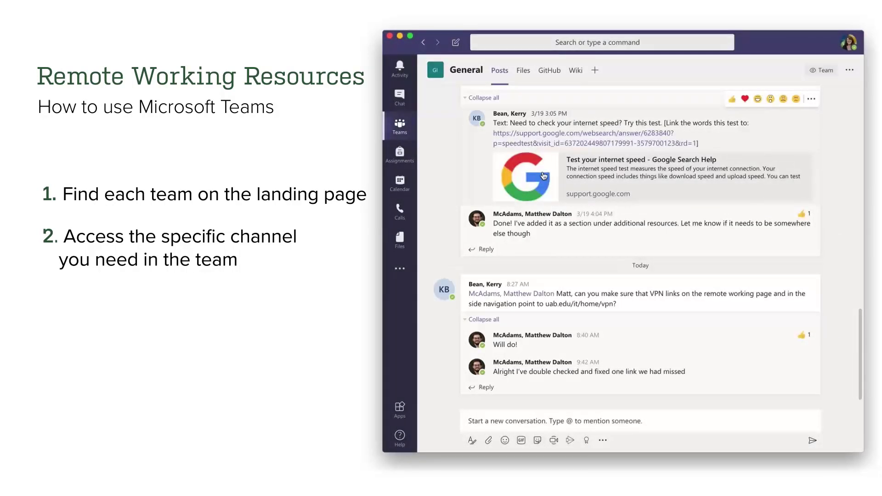
Mention a suggested colleague in a General channel post, then add a SharePoint tab
left_click(555, 420)
type("@M")
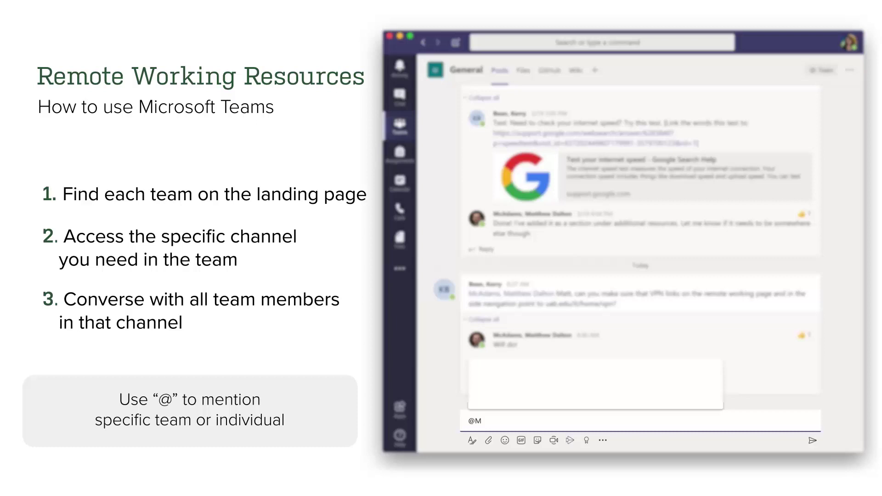
type("cad")
left_click(538, 398)
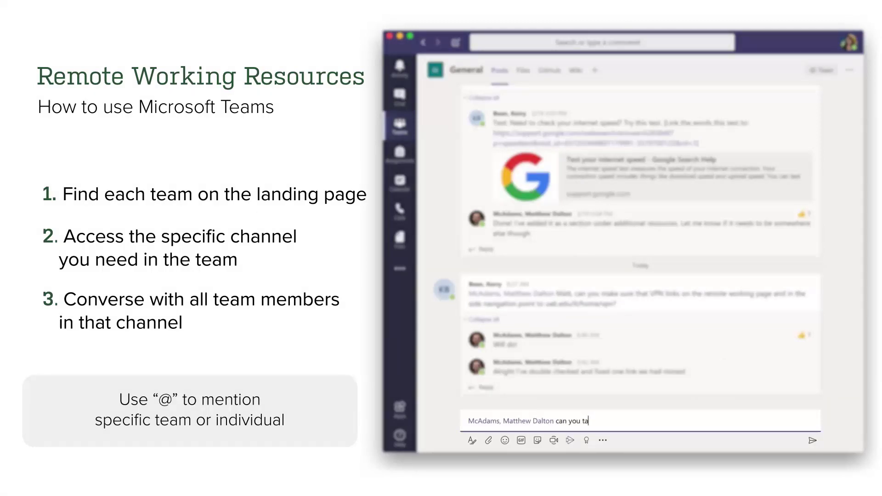
type("k at th")
left_click(595, 70)
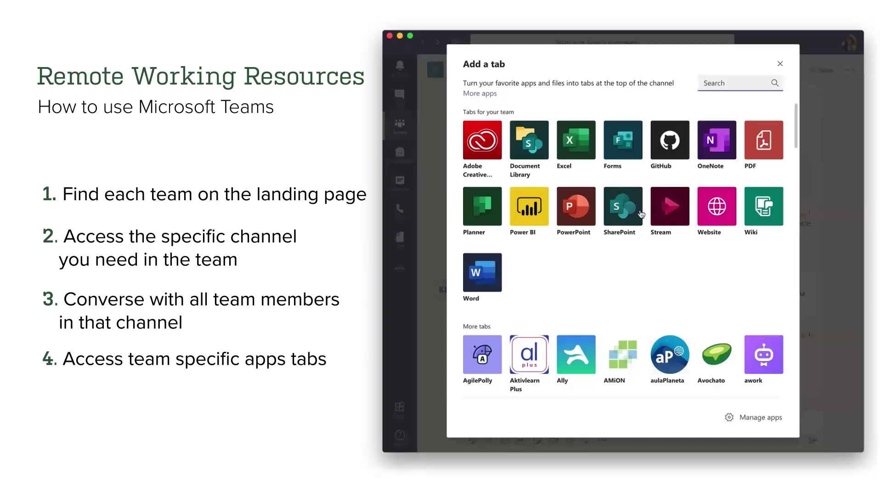
left_click(623, 206)
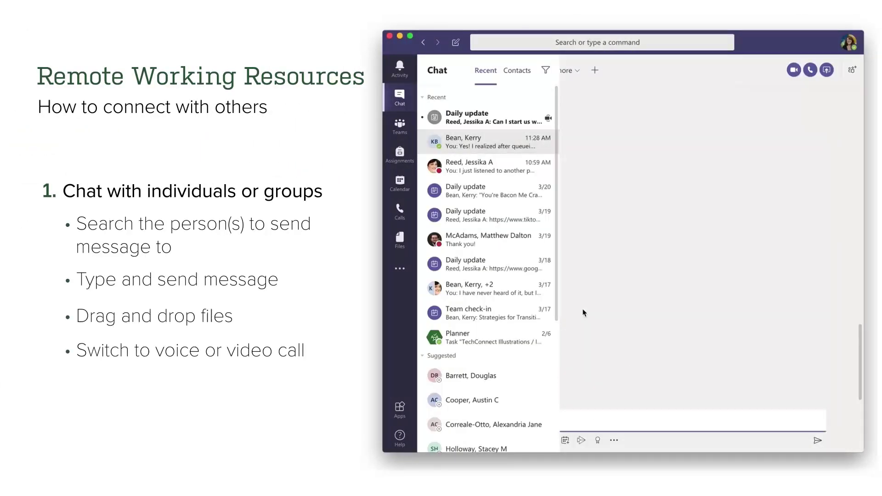
left_click(584, 416)
type("Hi, Kerry!")
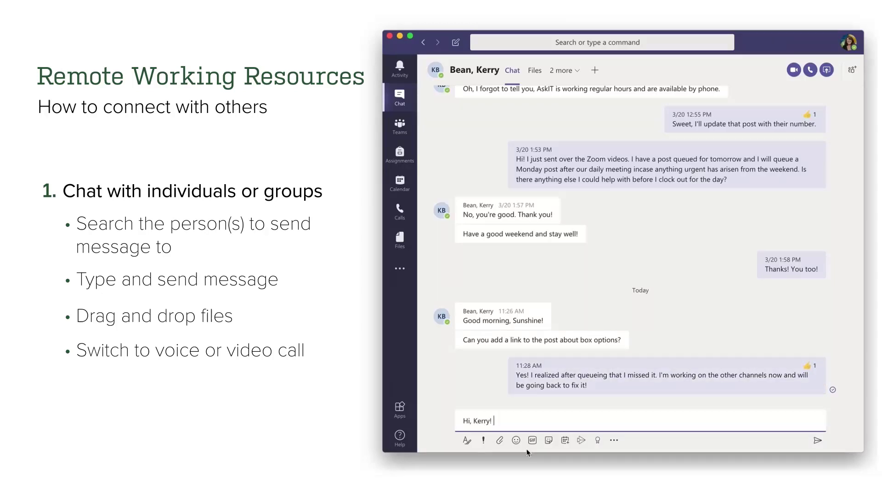
left_click(499, 441)
left_click(501, 414)
left_click(488, 135)
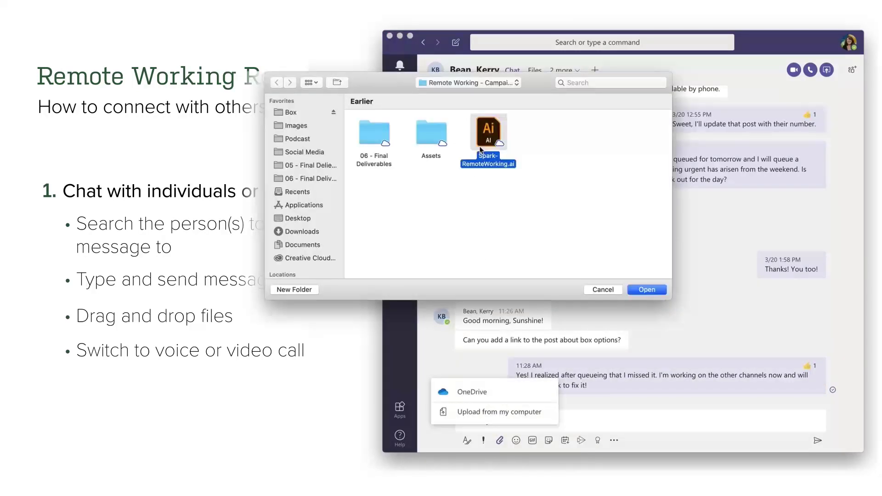
left_click(647, 290)
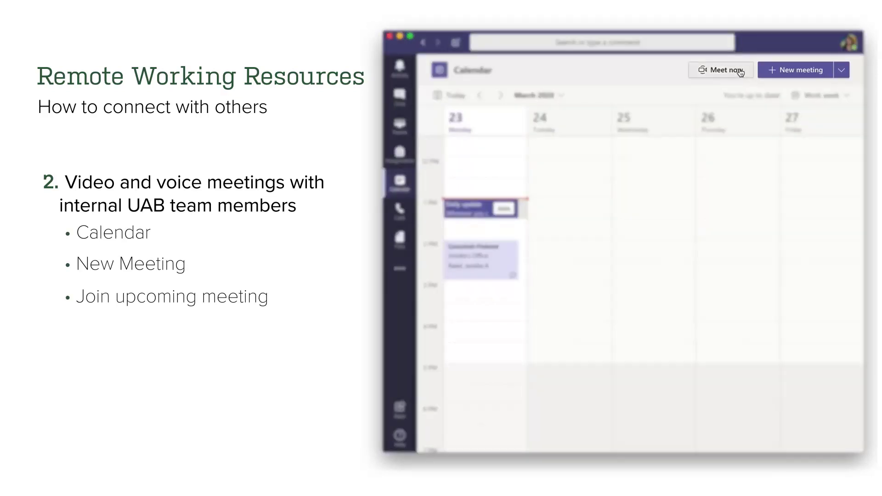
Start a 'Team Meeting' with required attendees, then join the Daily update meeting
left_click(780, 72)
type("Team Meeting")
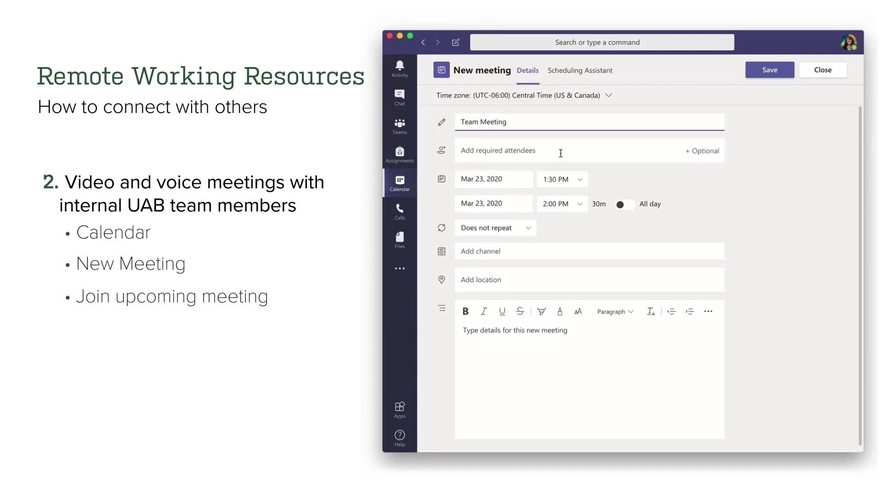
left_click(561, 152)
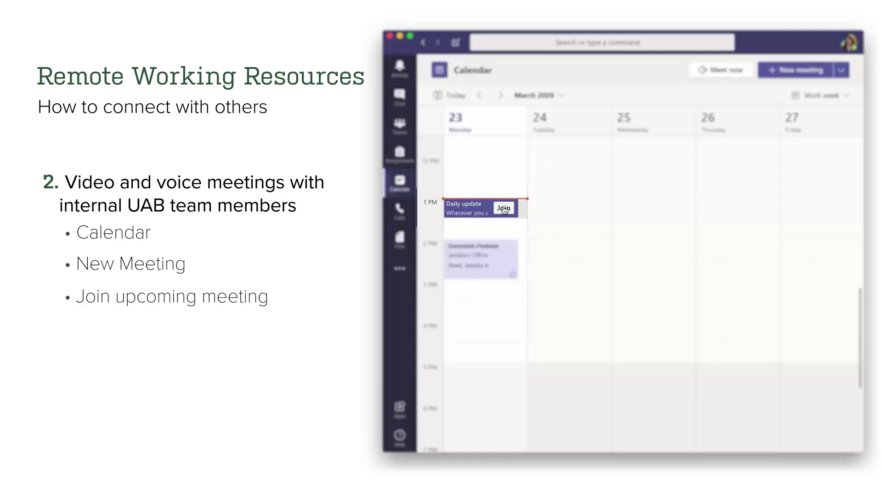
left_click(504, 208)
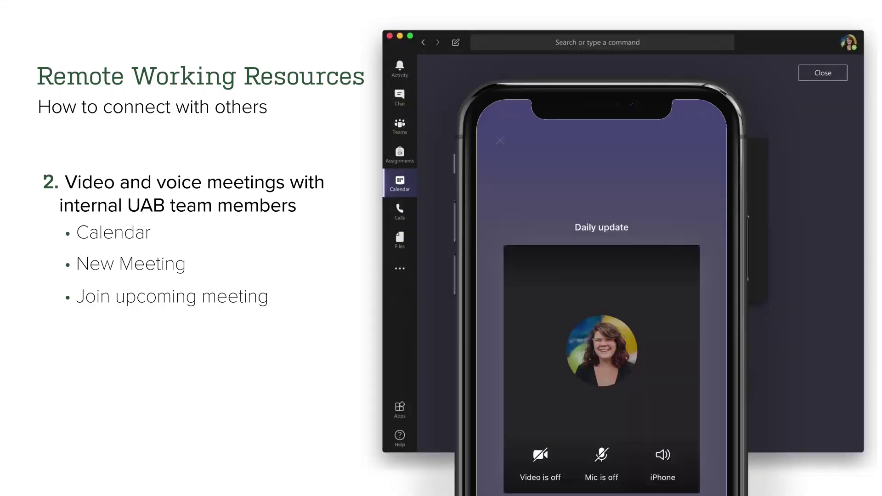